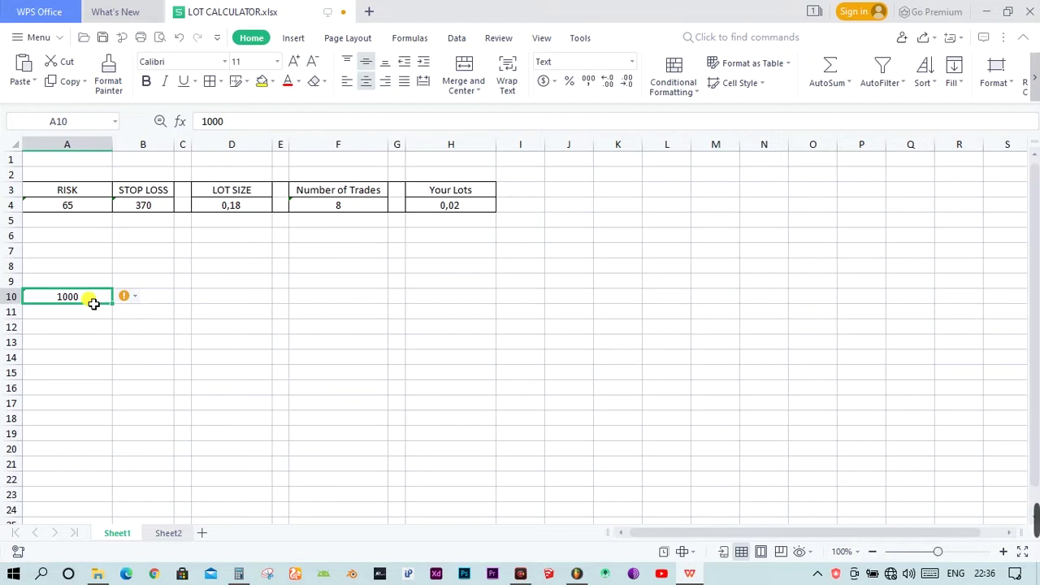
Step: Change the Risk value in A4 from 65 to 70, recalculating Lot Size to 0,19
{"action": "left_click", "coordinate": [77, 314]}
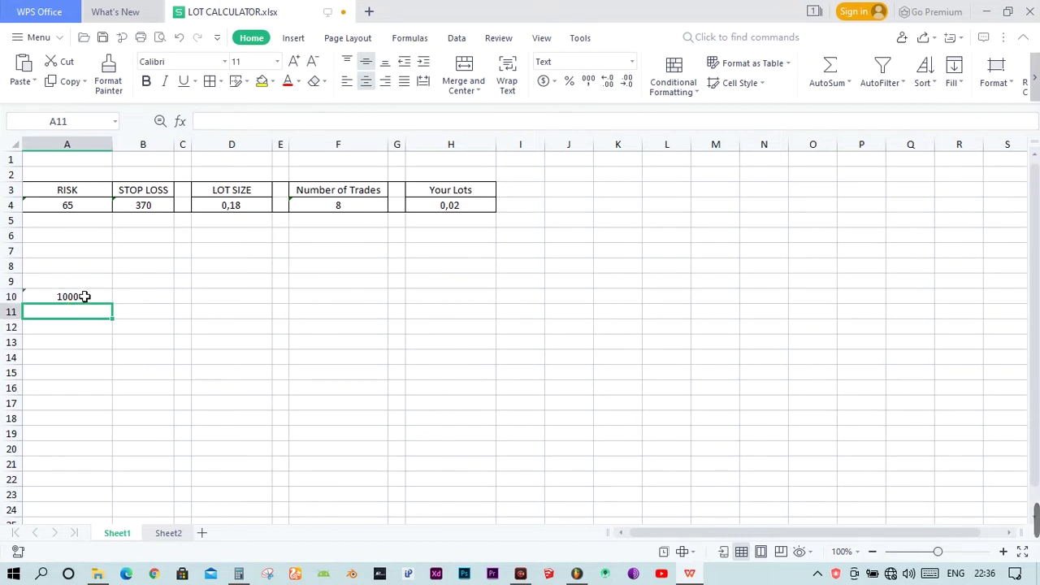
{"action": "left_click", "coordinate": [82, 302]}
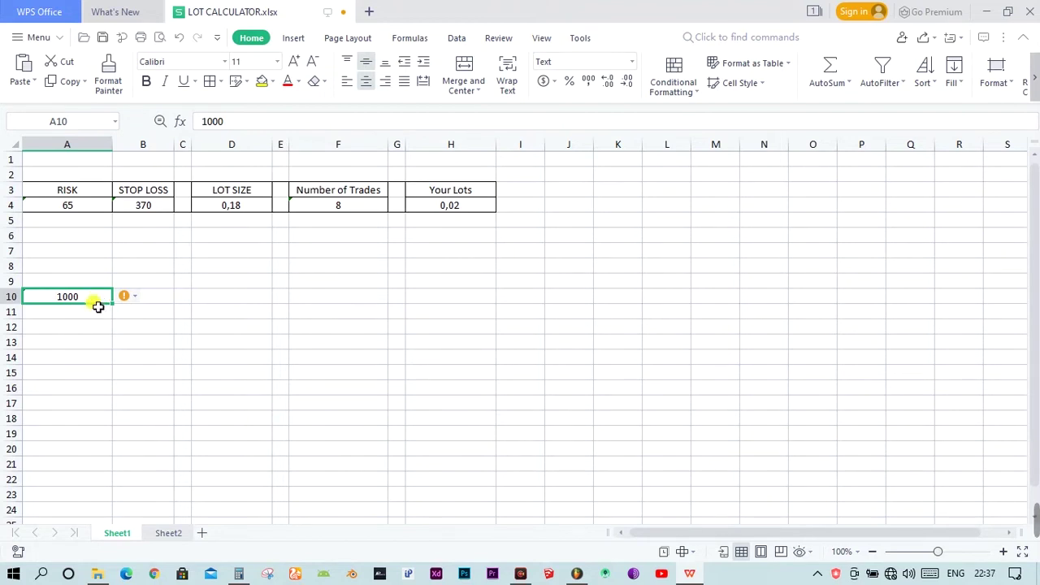
{"action": "left_click", "coordinate": [90, 209]}
{"action": "type", "text": "70"}
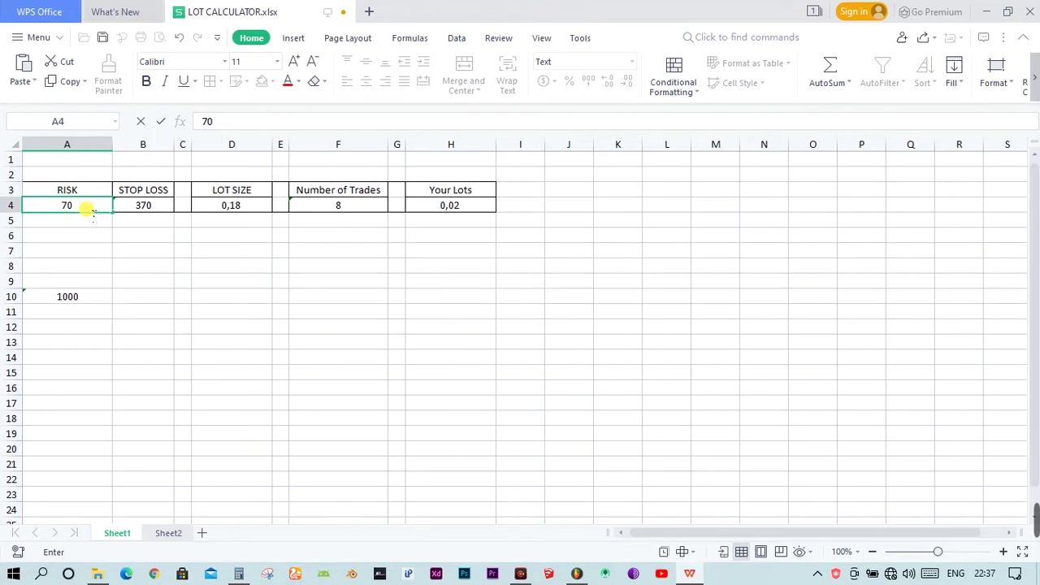
{"action": "key", "text": "Return"}
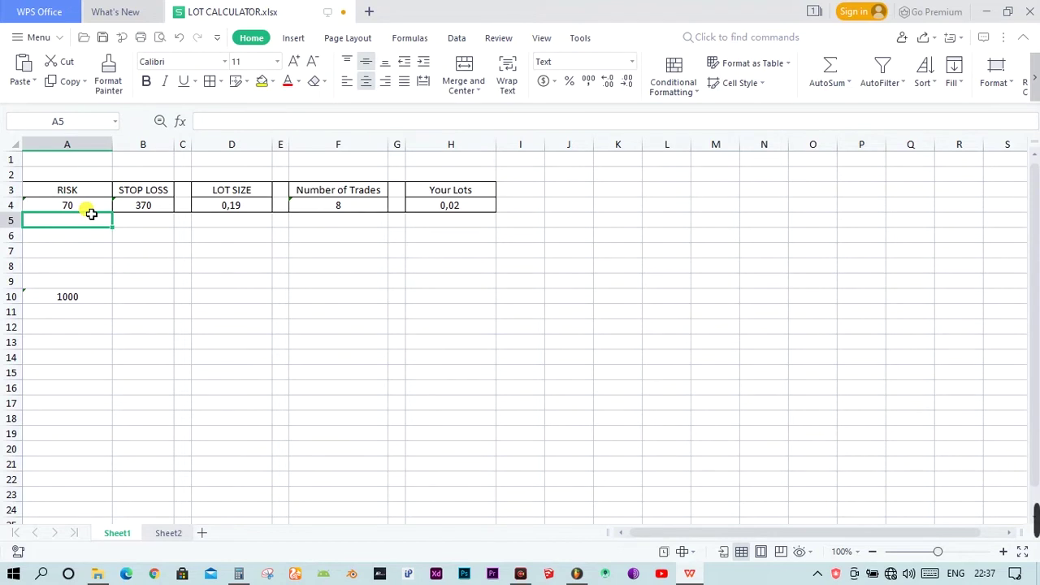
{"action": "left_click", "coordinate": [130, 206]}
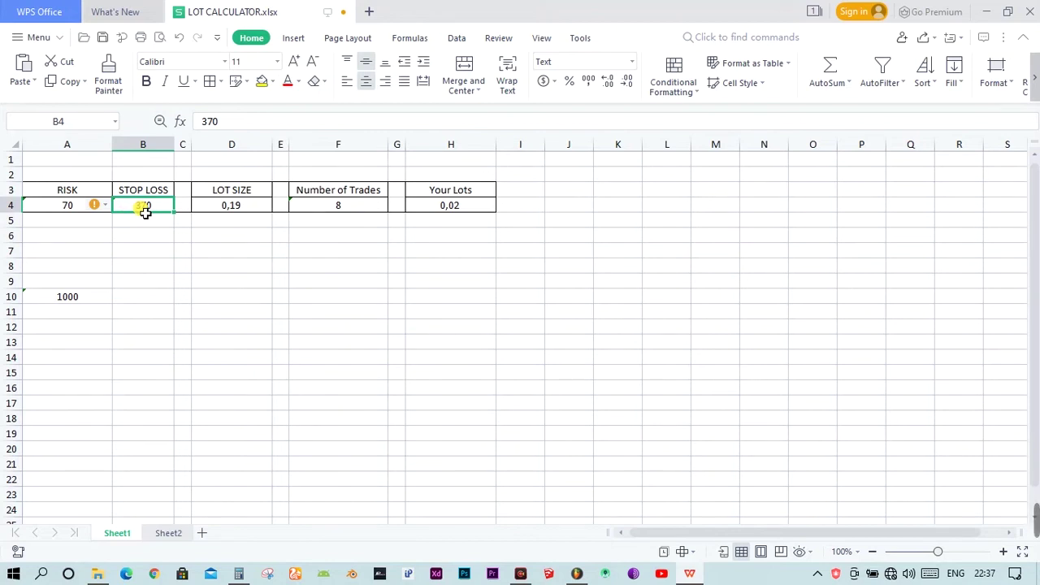
Step: Set Stop Loss in B4 to 250 and review the D4 =SUM(A4/B4) Lot Size formula
{"action": "type", "text": "250"}
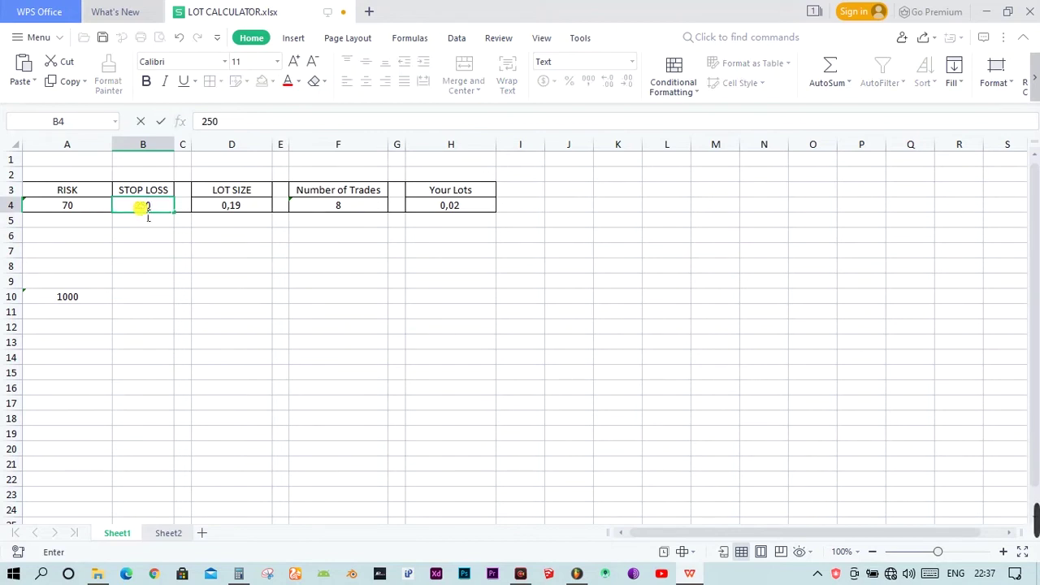
{"action": "key", "text": "Return"}
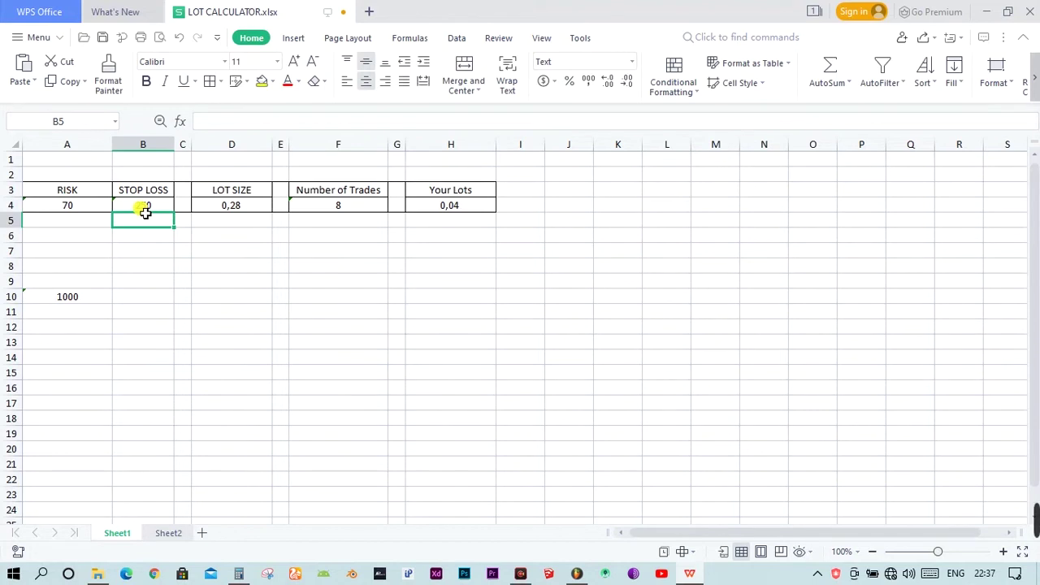
{"action": "left_click", "coordinate": [234, 209]}
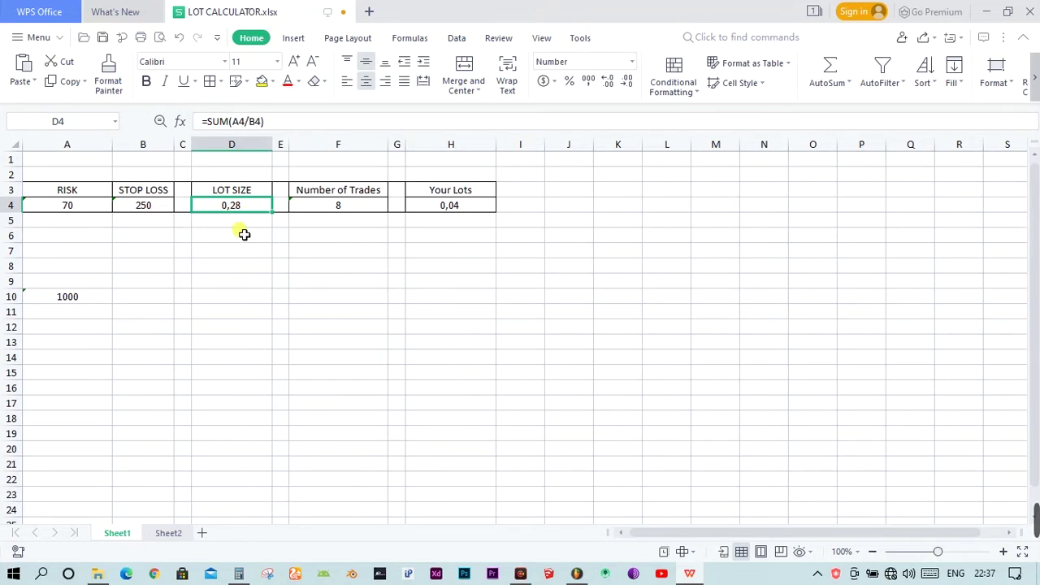
{"action": "left_click", "coordinate": [104, 214]}
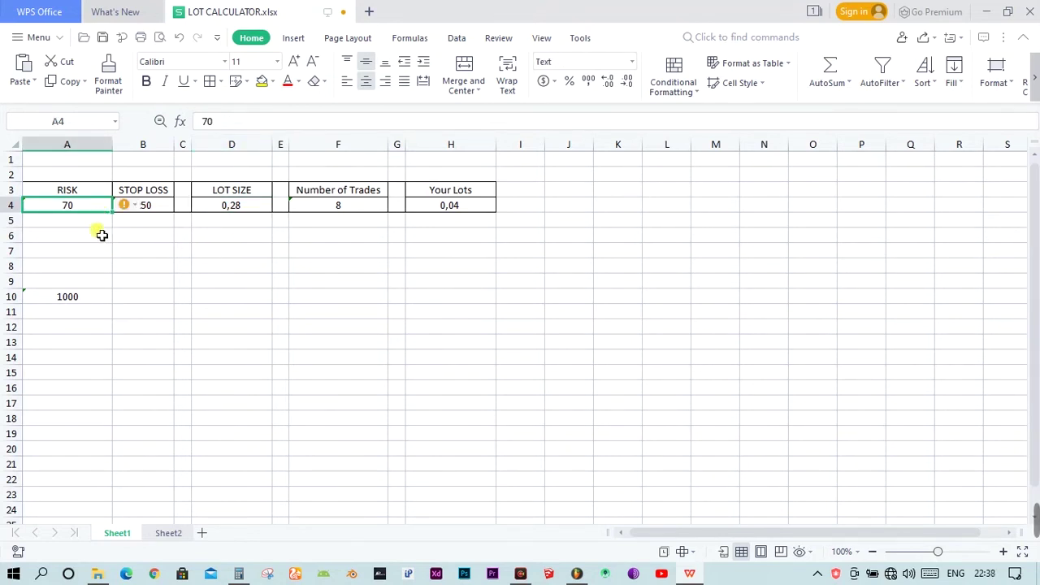
{"action": "left_click", "coordinate": [97, 299]}
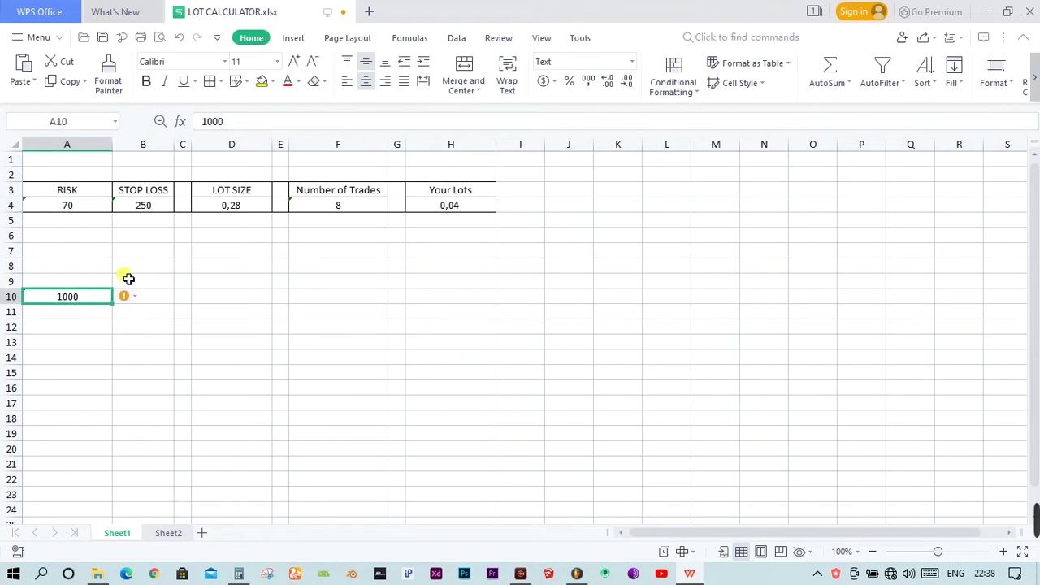
{"action": "left_click", "coordinate": [155, 213]}
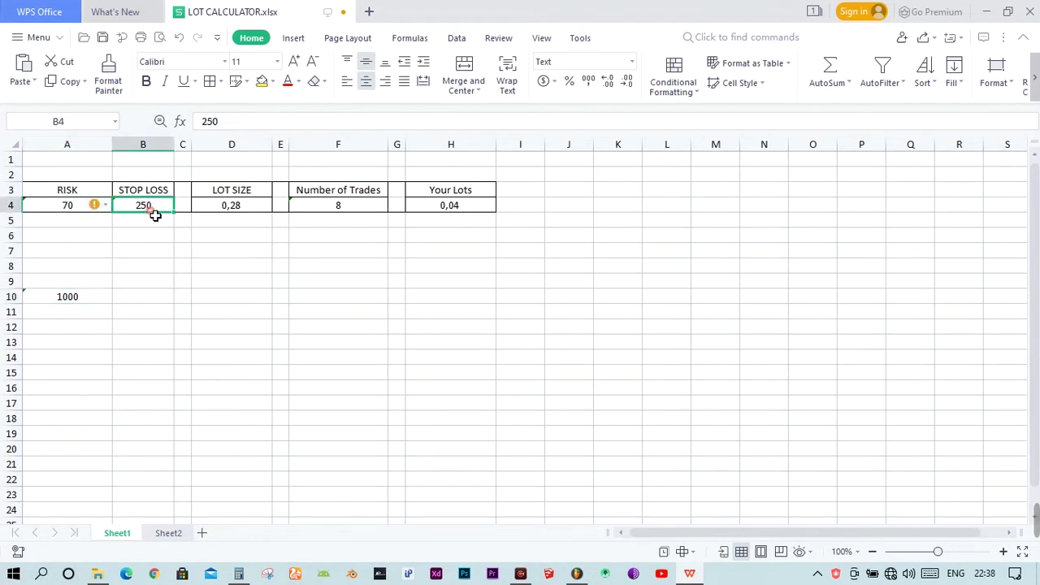
{"action": "left_click", "coordinate": [241, 209]}
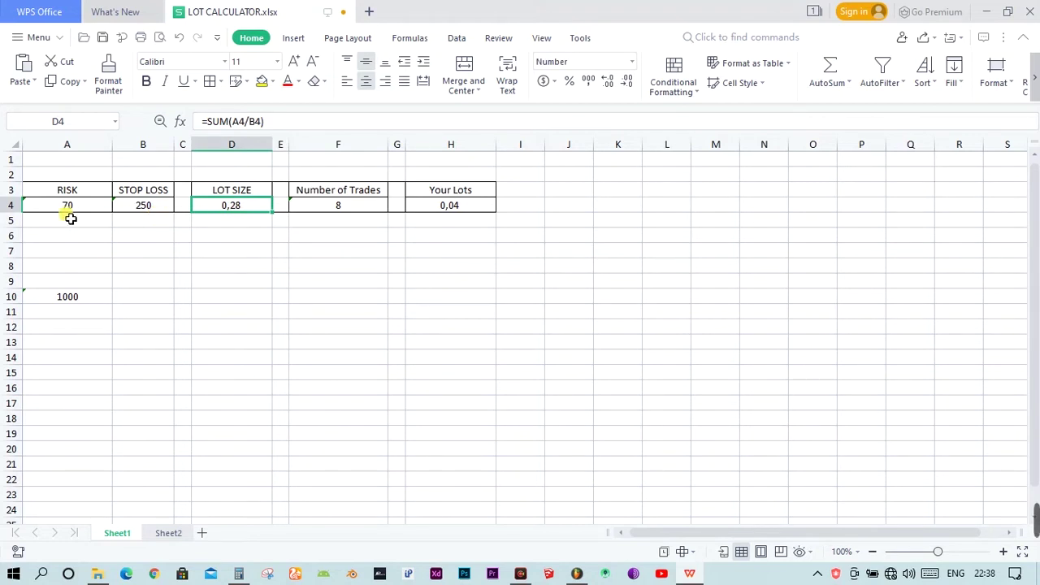
{"action": "left_click", "coordinate": [70, 217]}
{"action": "left_click", "coordinate": [79, 212]}
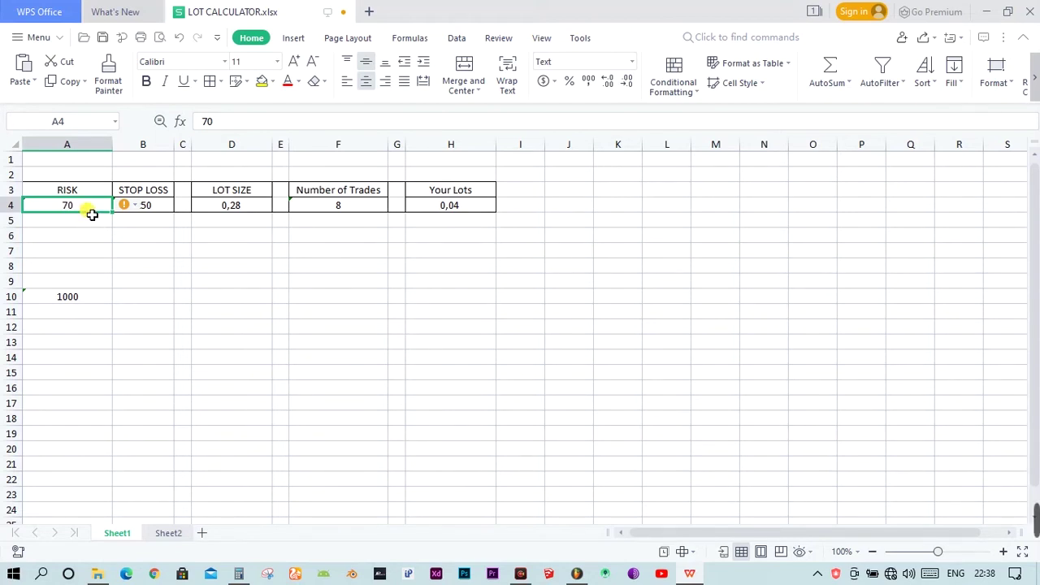
{"action": "type", "text": "65"}
{"action": "key", "text": "Return"}
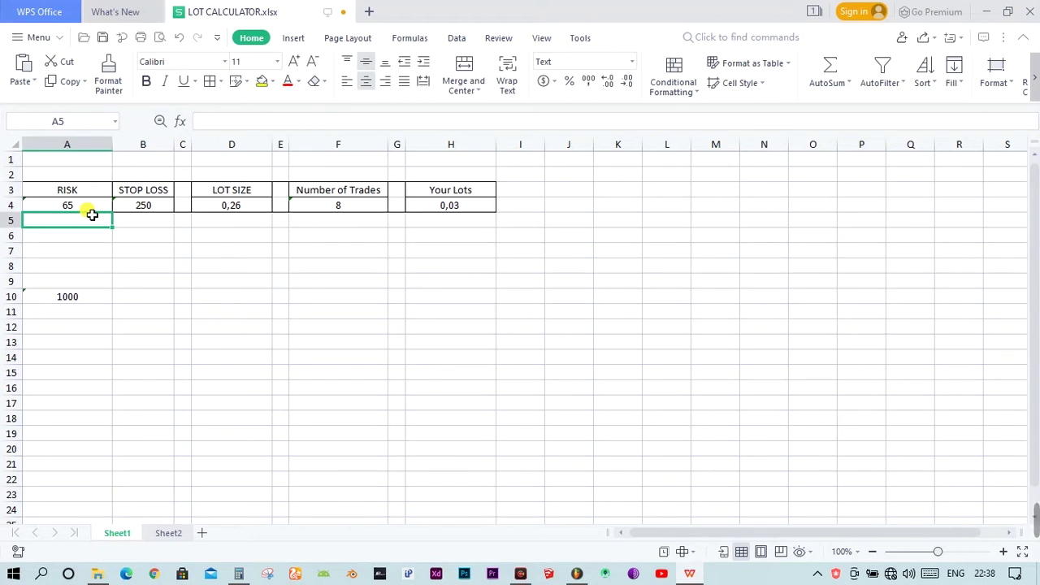
{"action": "left_click", "coordinate": [91, 212]}
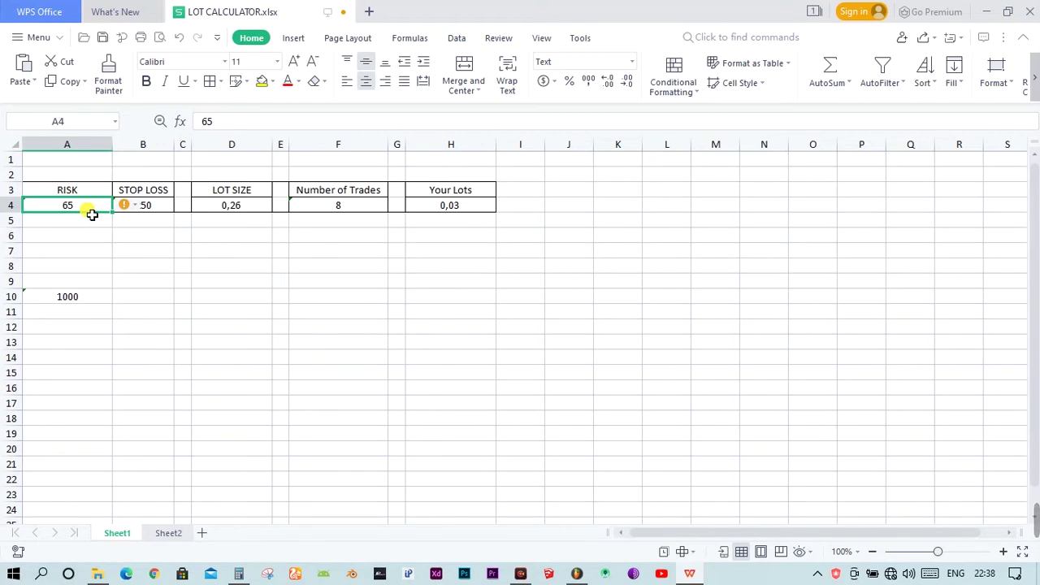
{"action": "left_click", "coordinate": [165, 211]}
{"action": "left_click", "coordinate": [227, 213]}
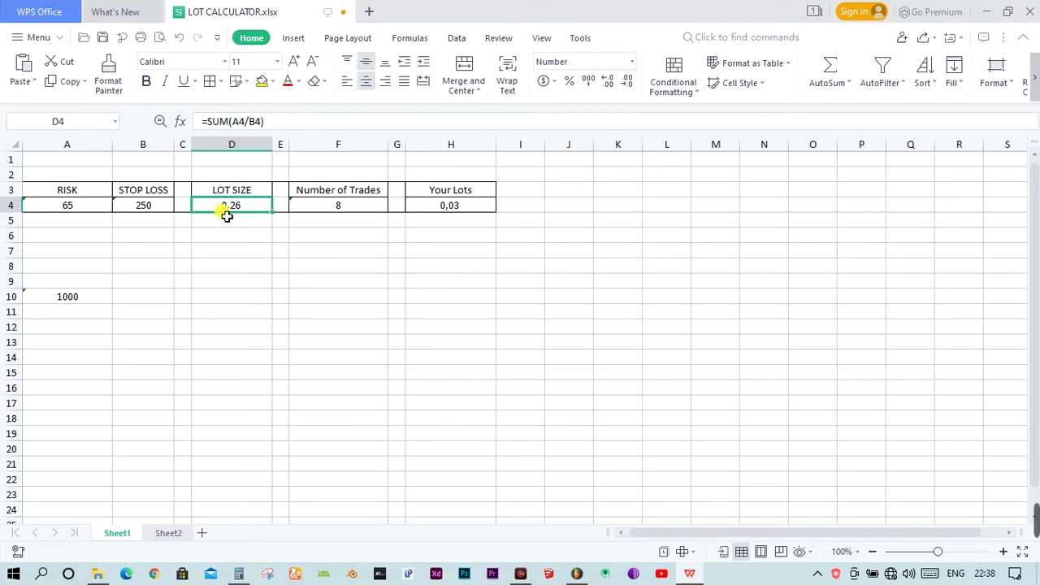
{"action": "left_click", "coordinate": [159, 210]}
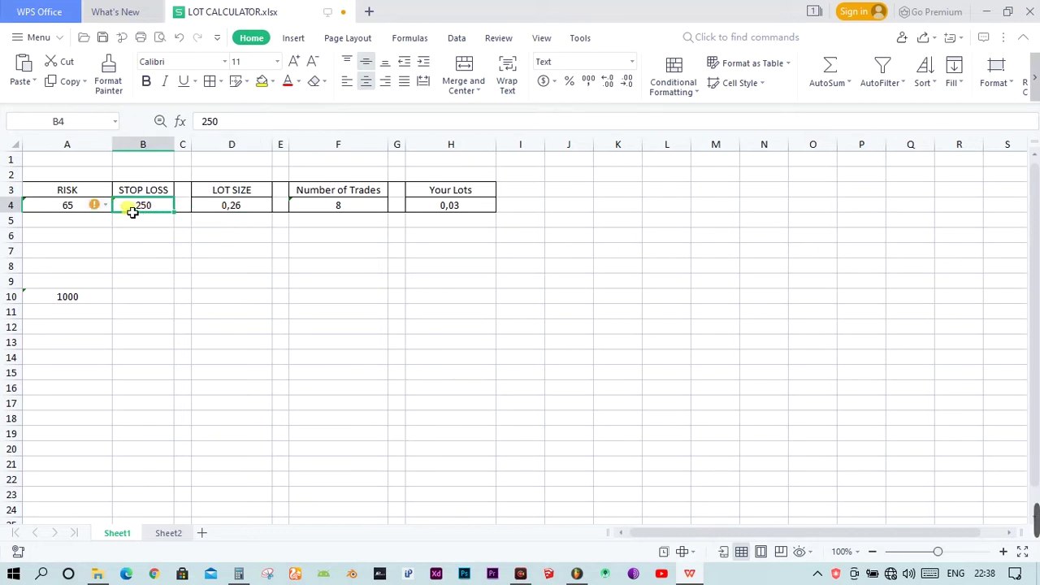
{"action": "left_click", "coordinate": [69, 207]}
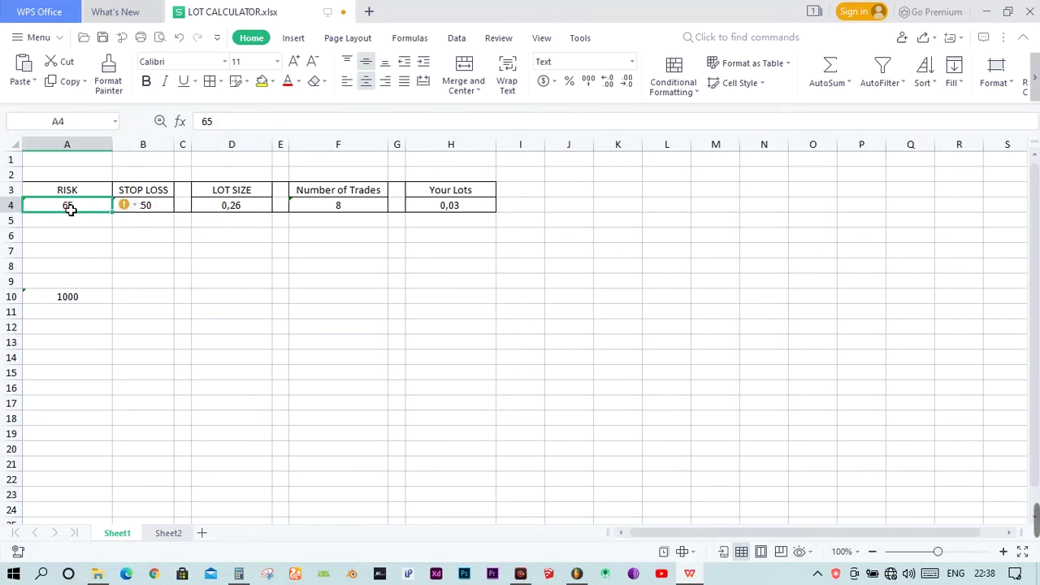
{"action": "left_click", "coordinate": [259, 213]}
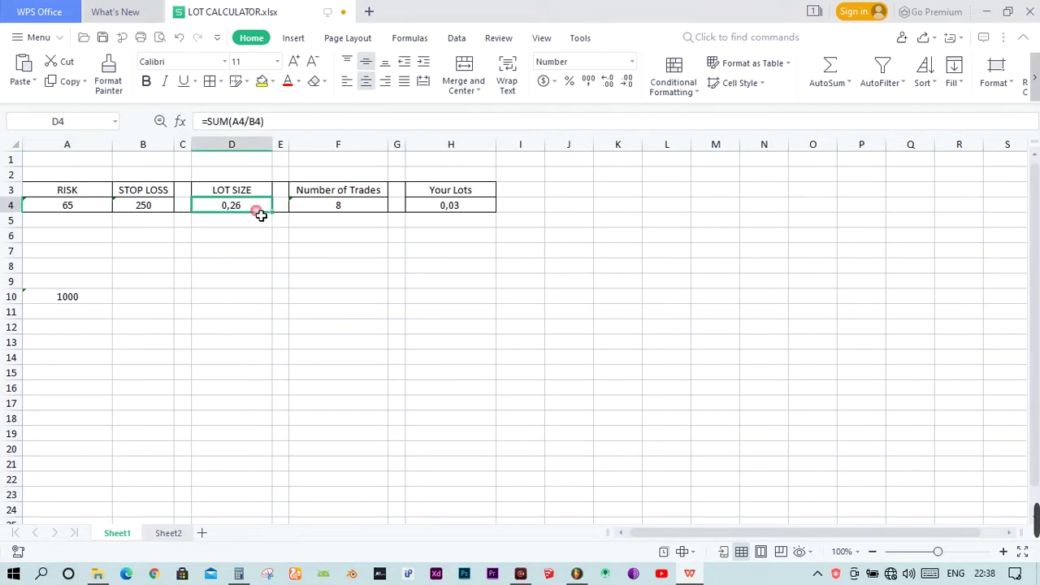
{"action": "left_click", "coordinate": [348, 213]}
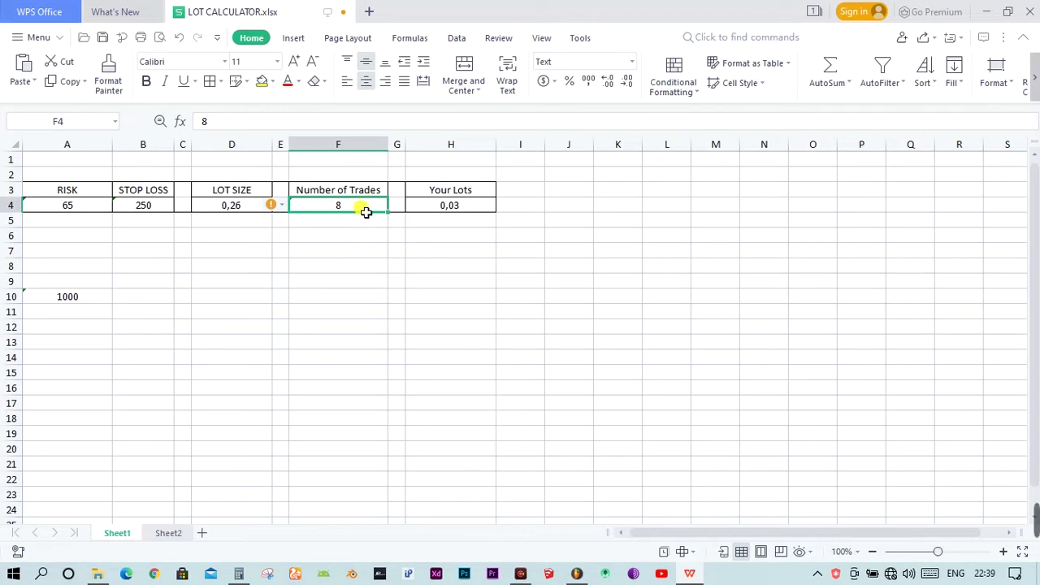
{"action": "left_click", "coordinate": [242, 210]}
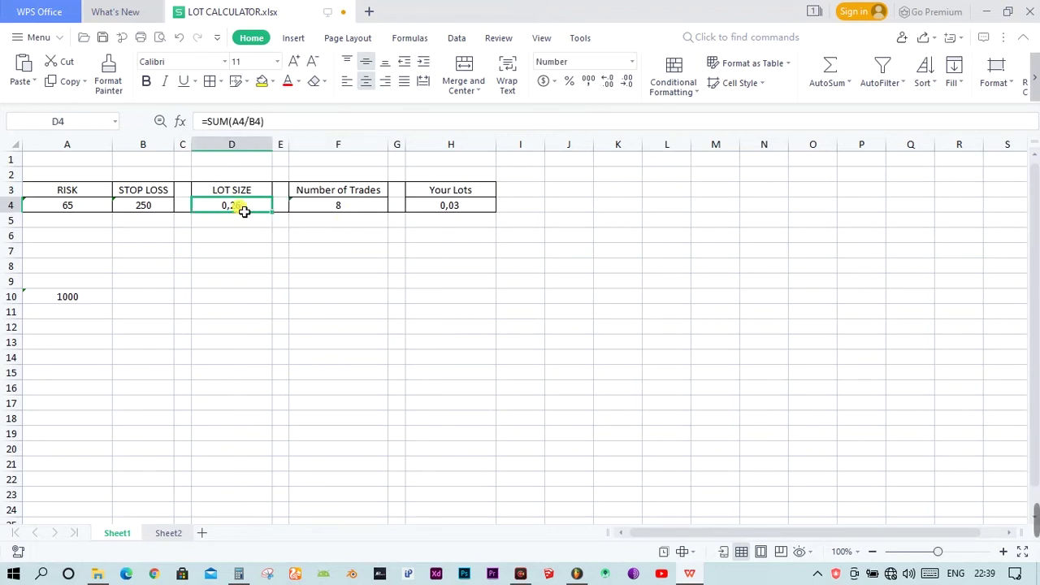
{"action": "left_click", "coordinate": [330, 209]}
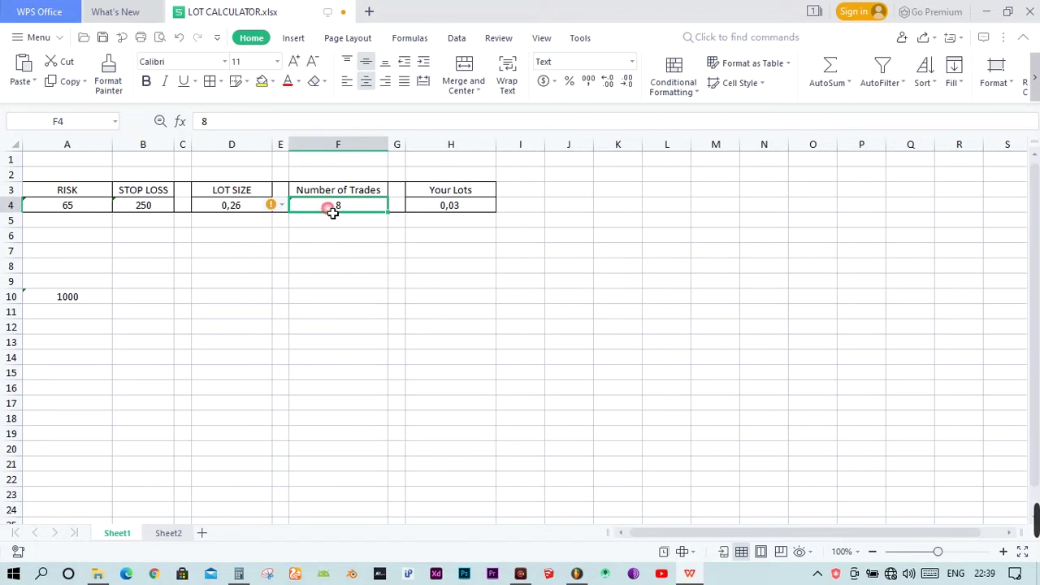
{"action": "left_click", "coordinate": [458, 210]}
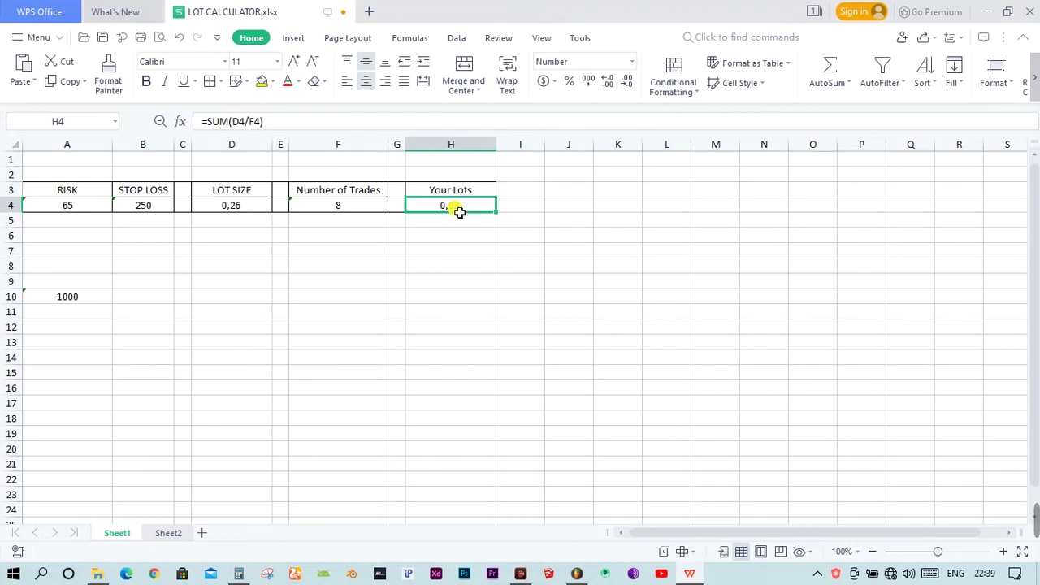
{"action": "left_click", "coordinate": [371, 209]}
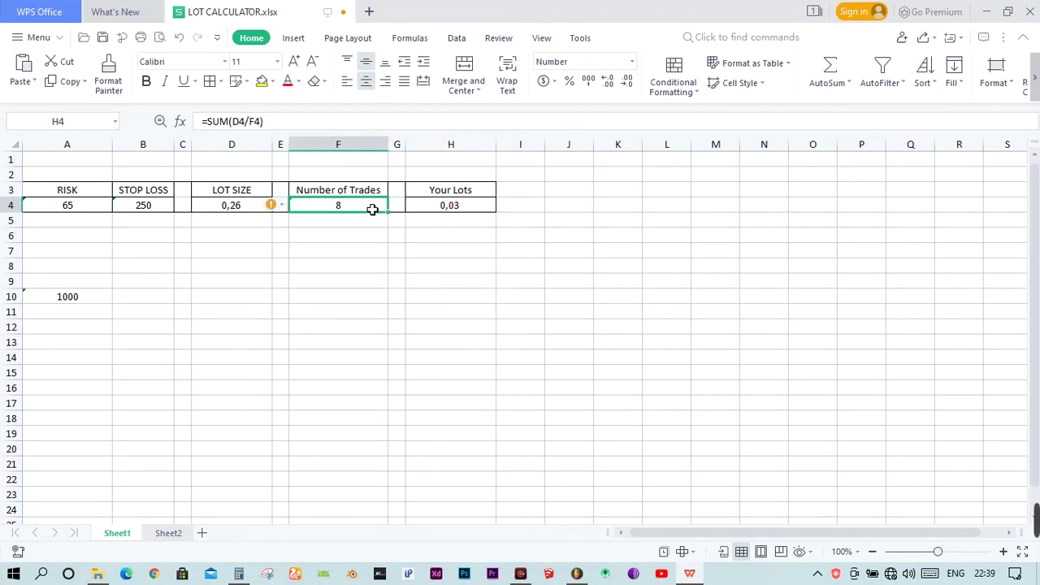
Step: Enter 5 as the Number of Trades in F4, giving Your Lots 0,05
{"action": "type", "text": "5"}
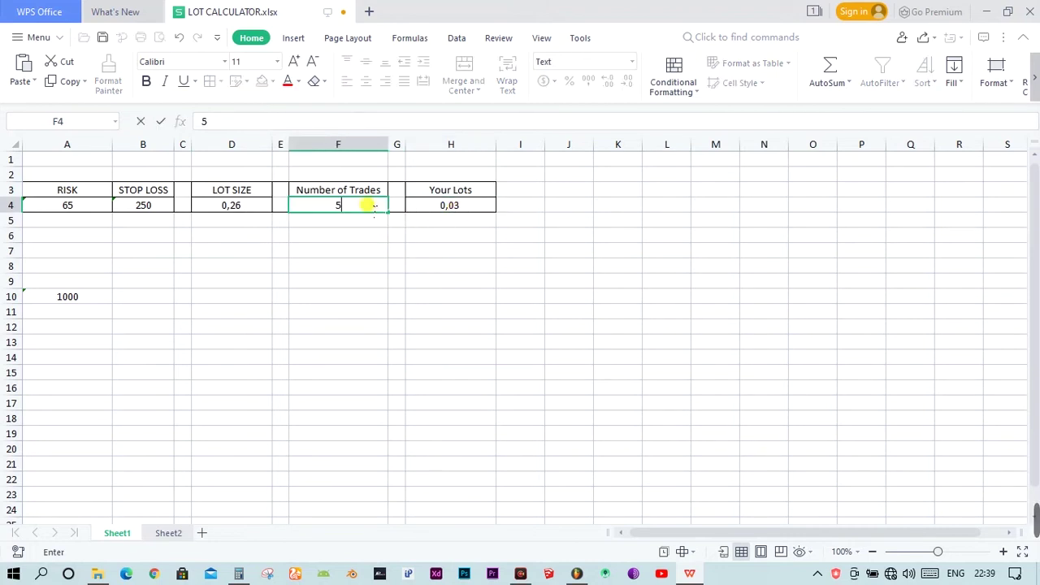
{"action": "left_click", "coordinate": [472, 221]}
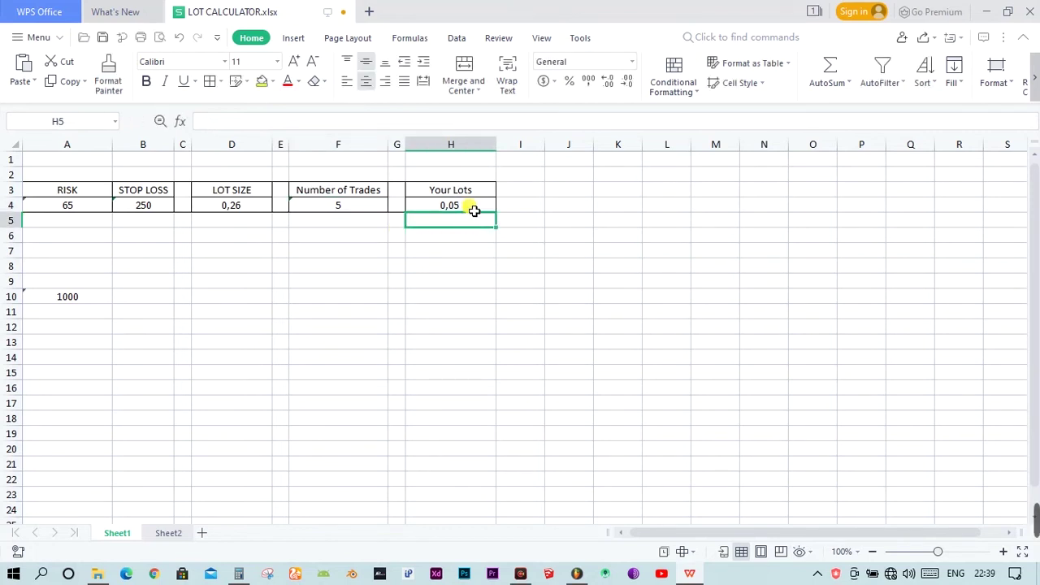
{"action": "left_click", "coordinate": [474, 207]}
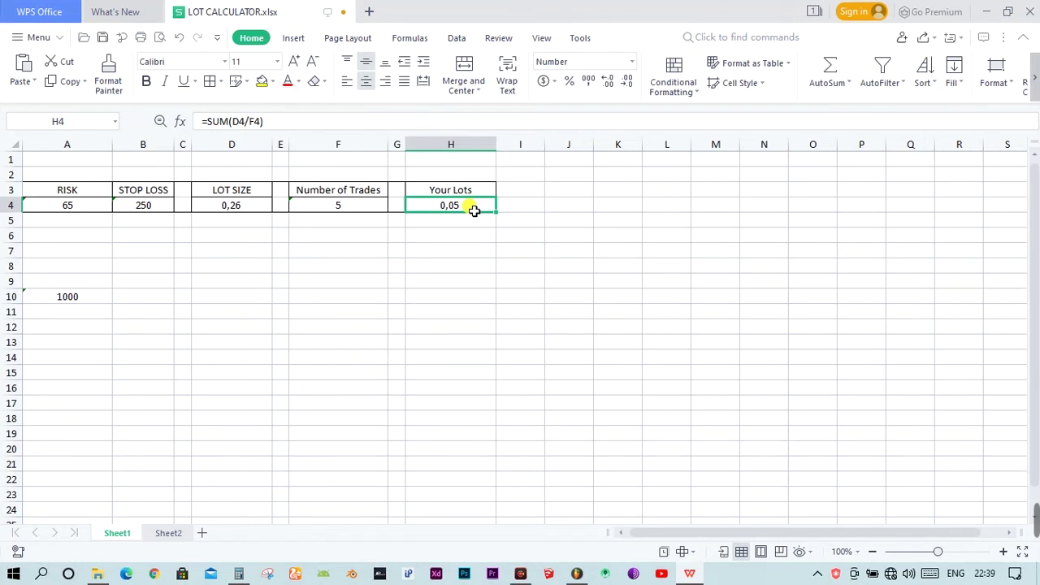
Step: Change Number of Trades in F4 to 2, raising Your Lots to 0,13
{"action": "left_click", "coordinate": [371, 206]}
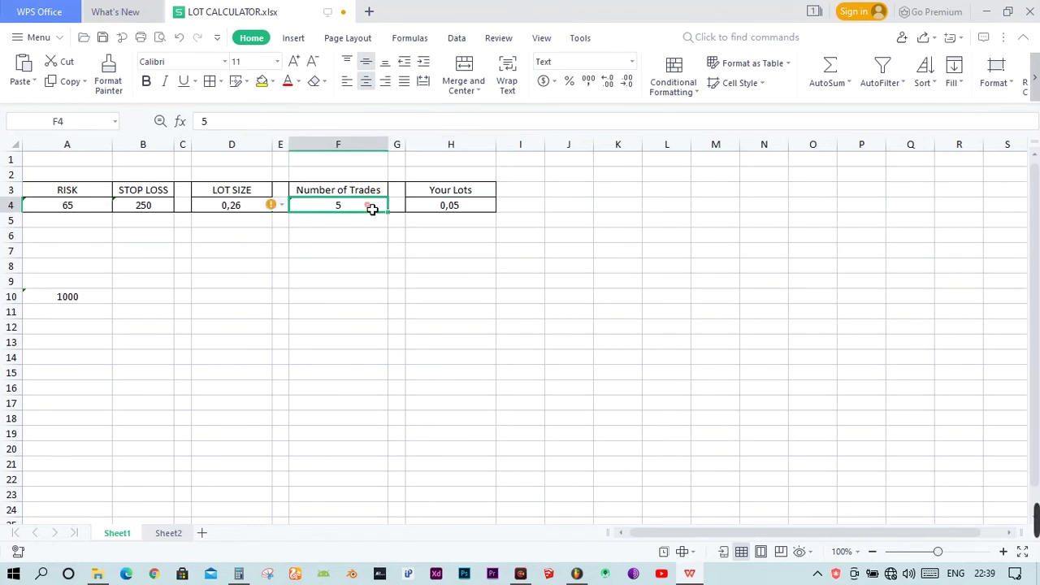
{"action": "type", "text": "2"}
{"action": "key", "text": "Return"}
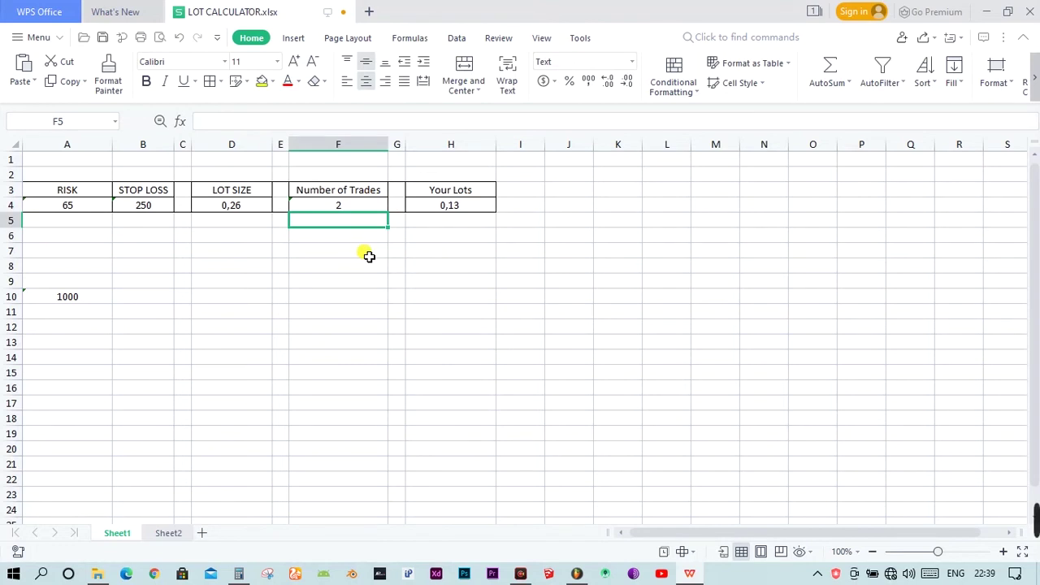
{"action": "left_click", "coordinate": [232, 205]}
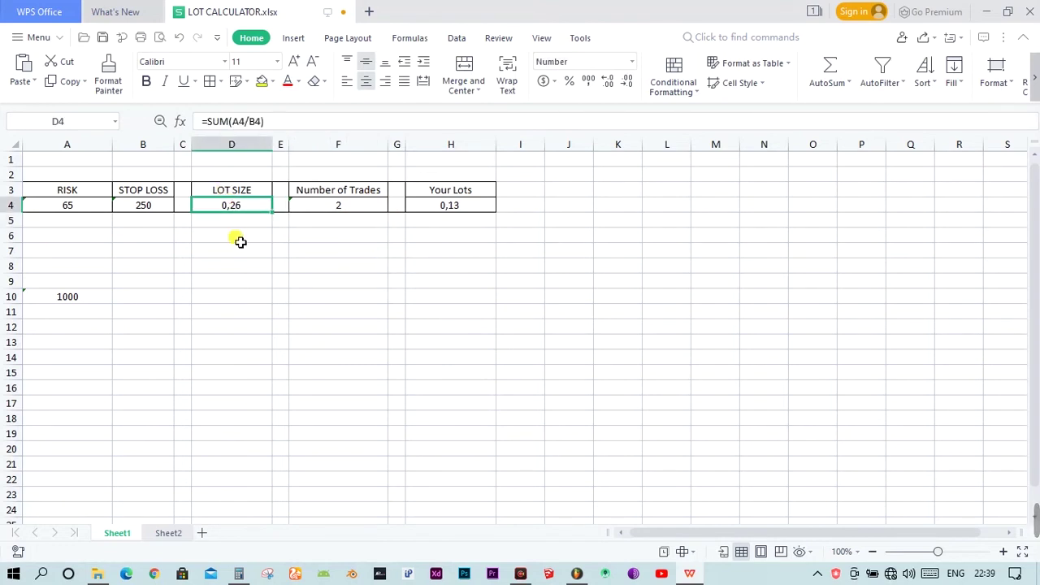
Step: Replace the 1000 value in cell A10 with 930
{"action": "left_click", "coordinate": [94, 210]}
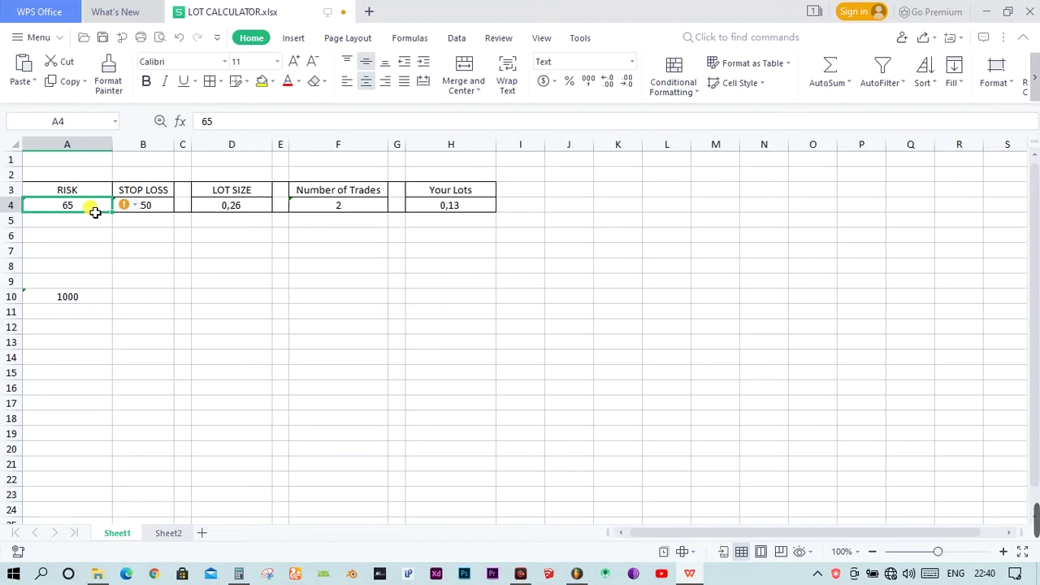
{"action": "left_click", "coordinate": [94, 300]}
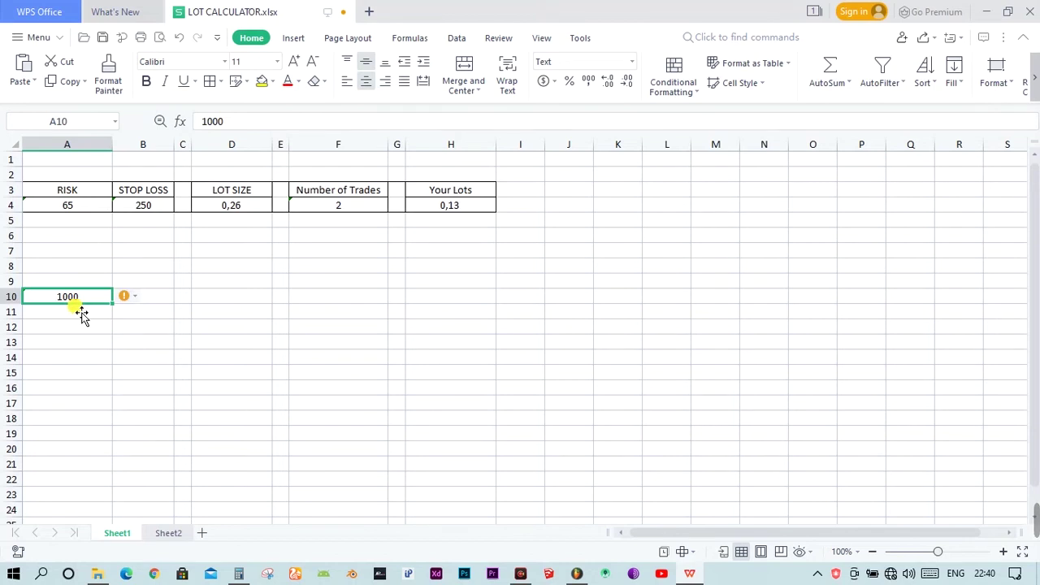
{"action": "type", "text": "930"}
{"action": "key", "text": "Return"}
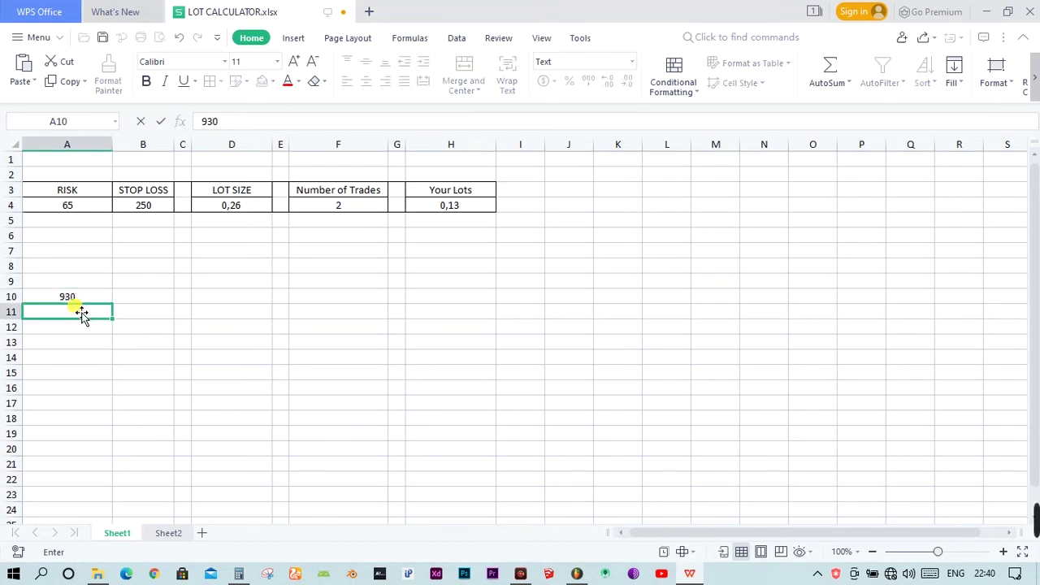